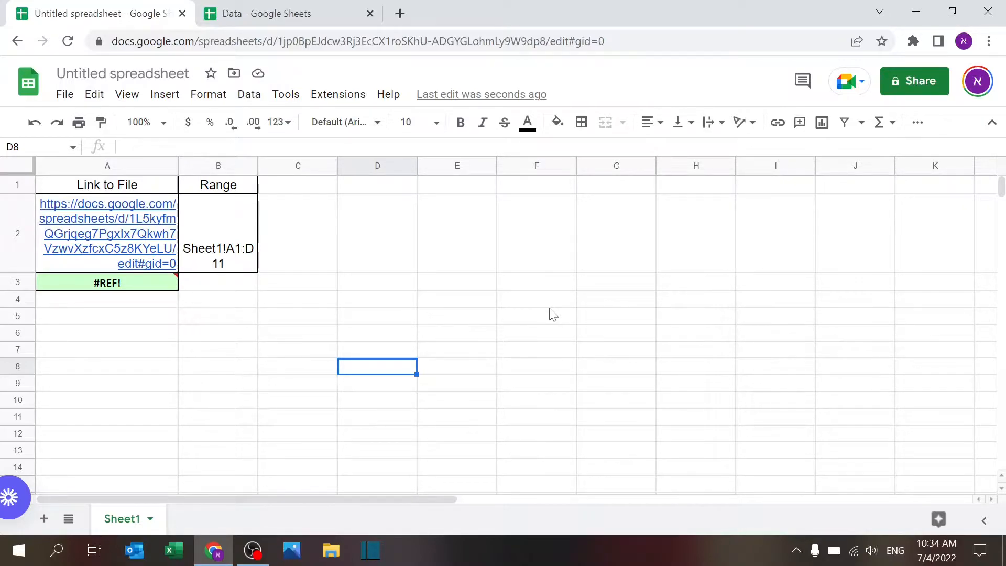
Examine the formula in A3 and the source Data spreadsheet it should import from
{"action": "left_click", "coordinate": [129, 284]}
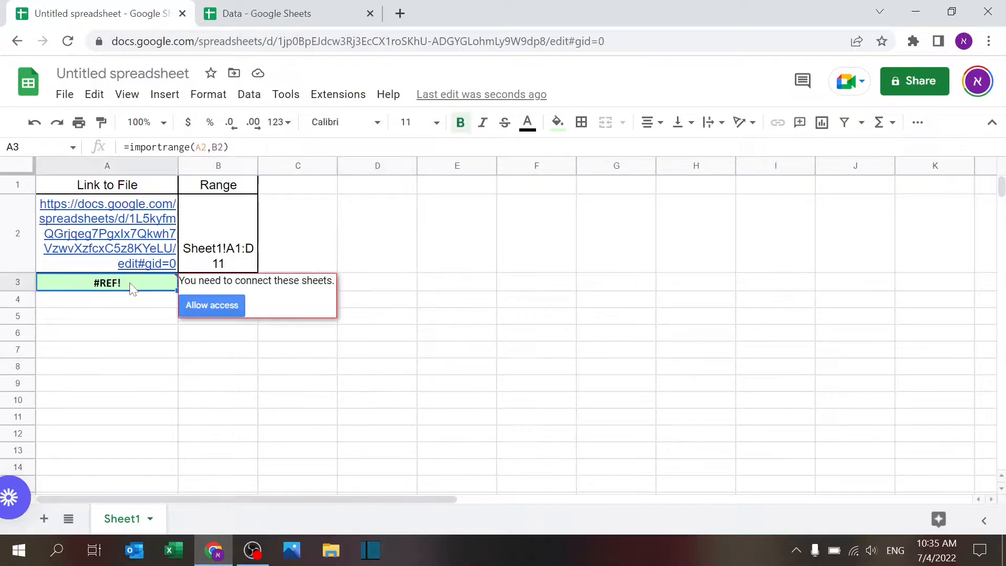
{"action": "left_click", "coordinate": [230, 388]}
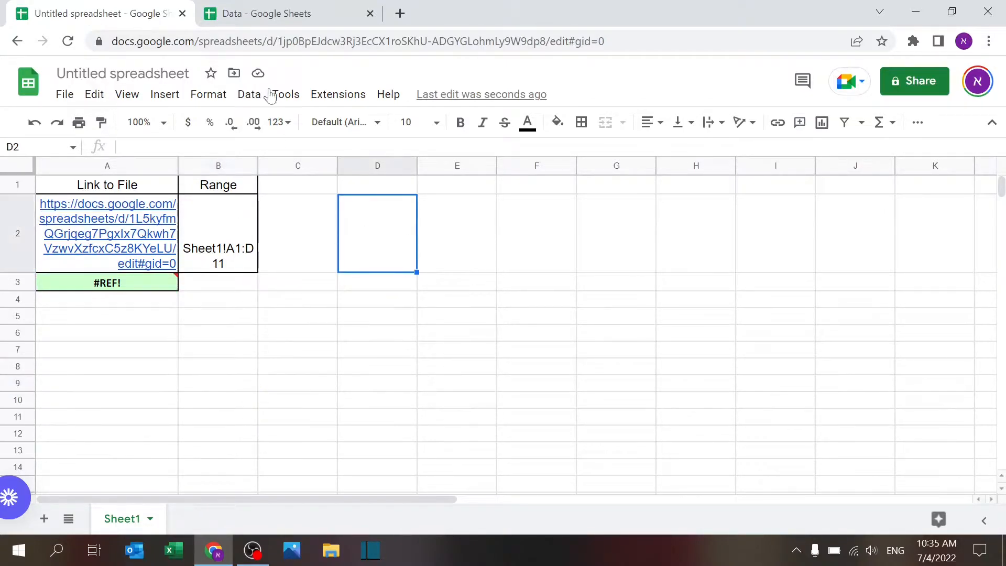
{"action": "left_click", "coordinate": [316, 21]}
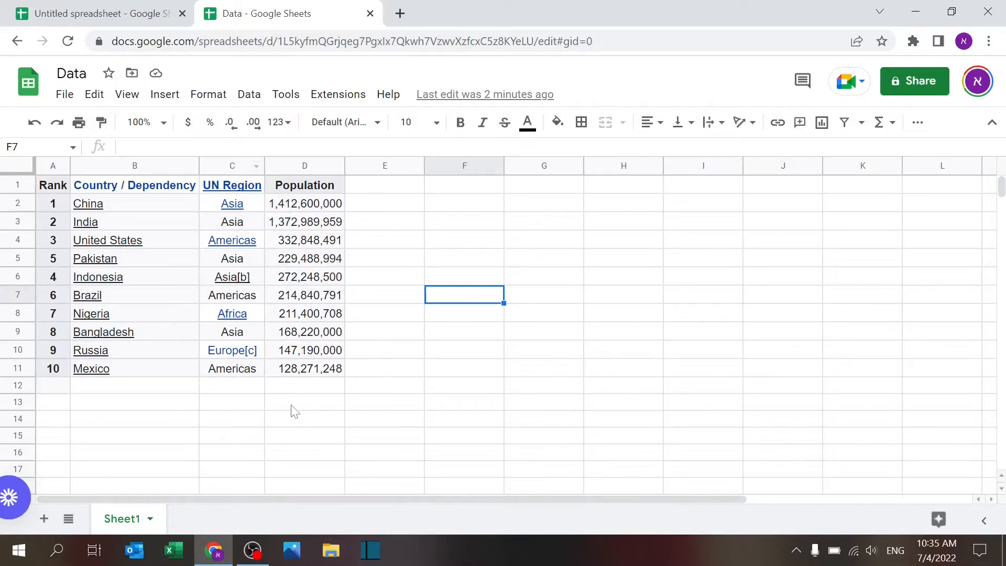
{"action": "left_click", "coordinate": [108, 13]}
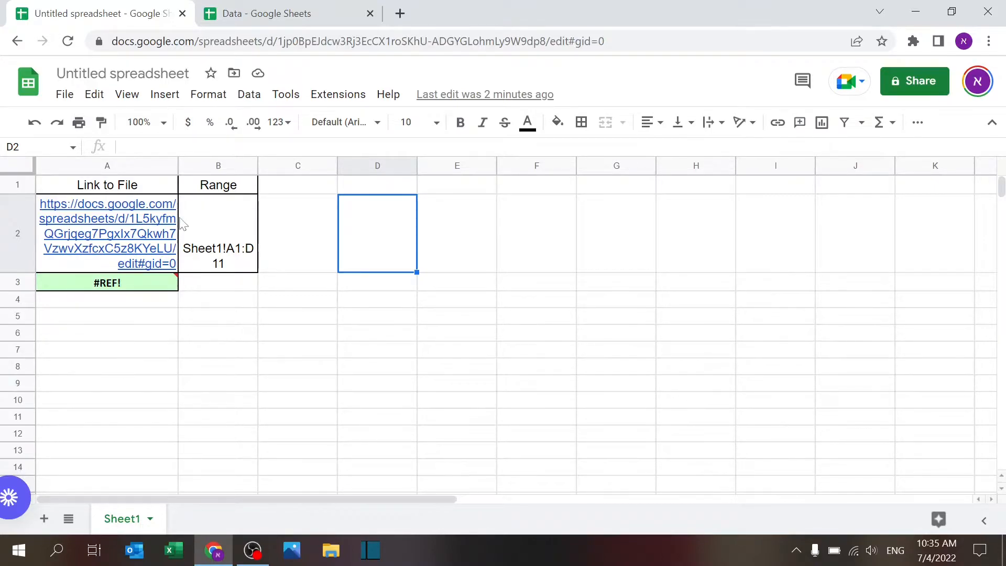
Inspect the spreadsheet_url and range_string arguments of the IMPORTRANGE formula in A3
{"action": "mouse_move", "coordinate": [161, 291]}
{"action": "left_click", "coordinate": [60, 283]}
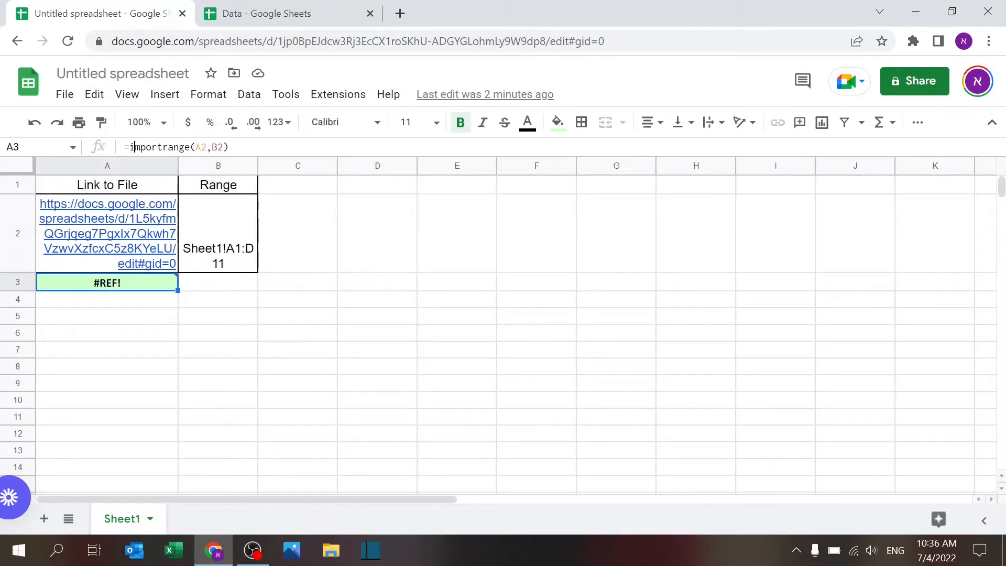
{"action": "left_click", "coordinate": [132, 148]}
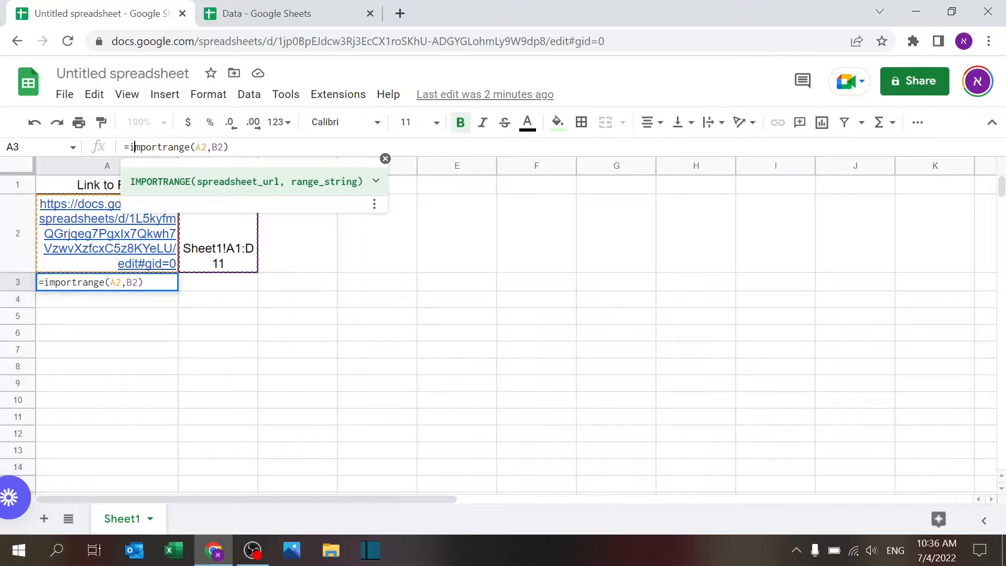
{"action": "left_click", "coordinate": [199, 147]}
{"action": "left_click", "coordinate": [216, 148]}
{"action": "left_click", "coordinate": [199, 147]}
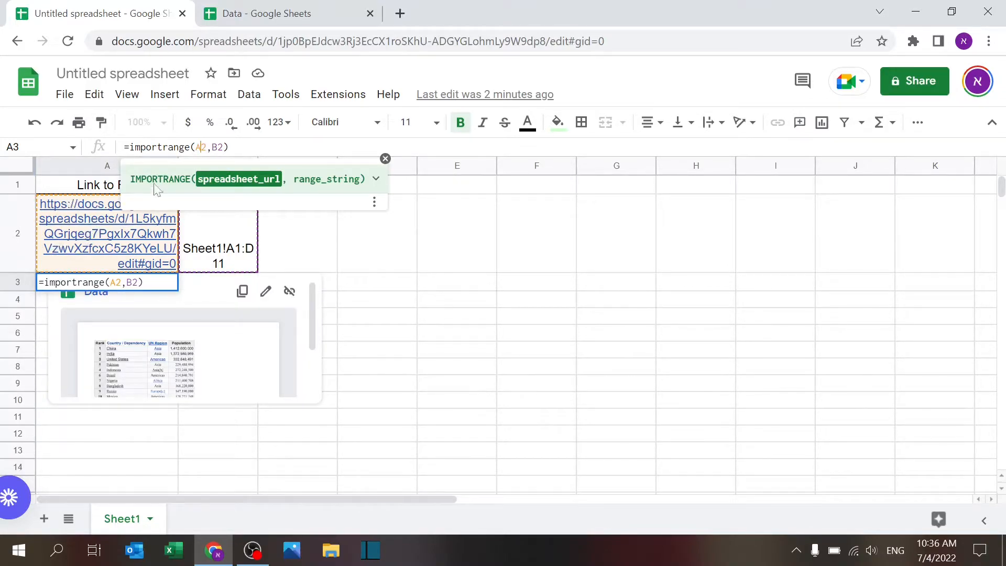
{"action": "left_click", "coordinate": [216, 147]}
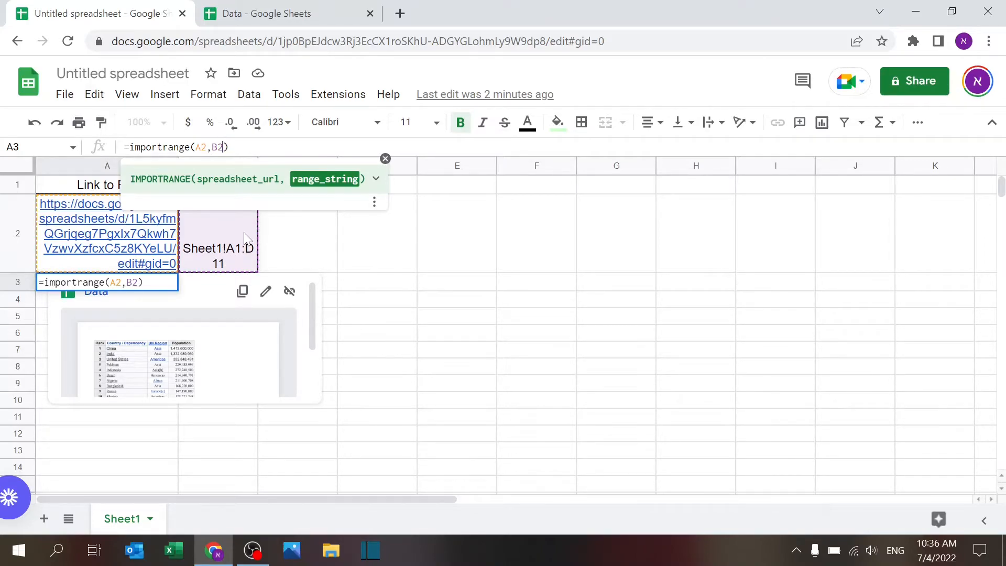
{"action": "left_click", "coordinate": [386, 158]}
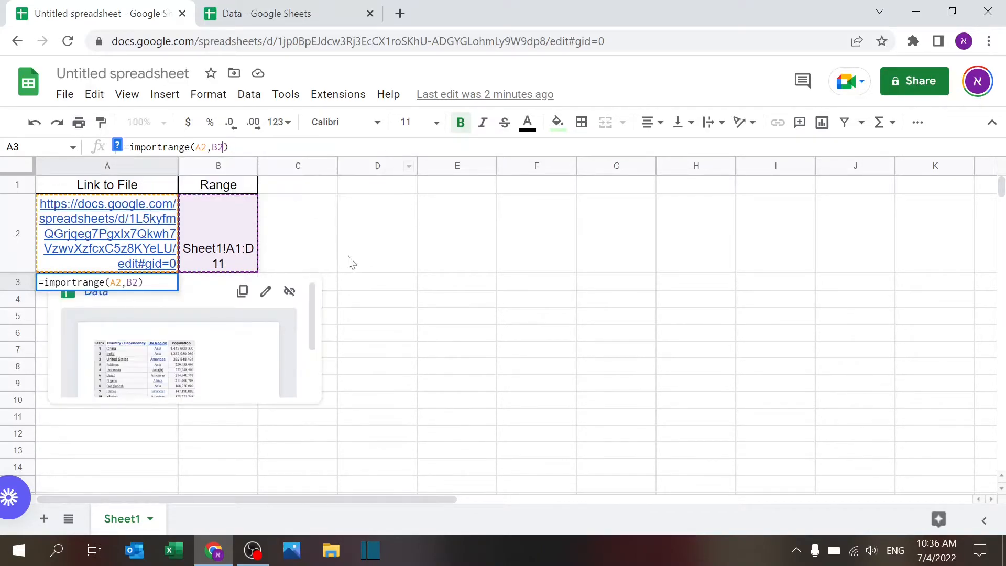
{"action": "left_click", "coordinate": [281, 234]}
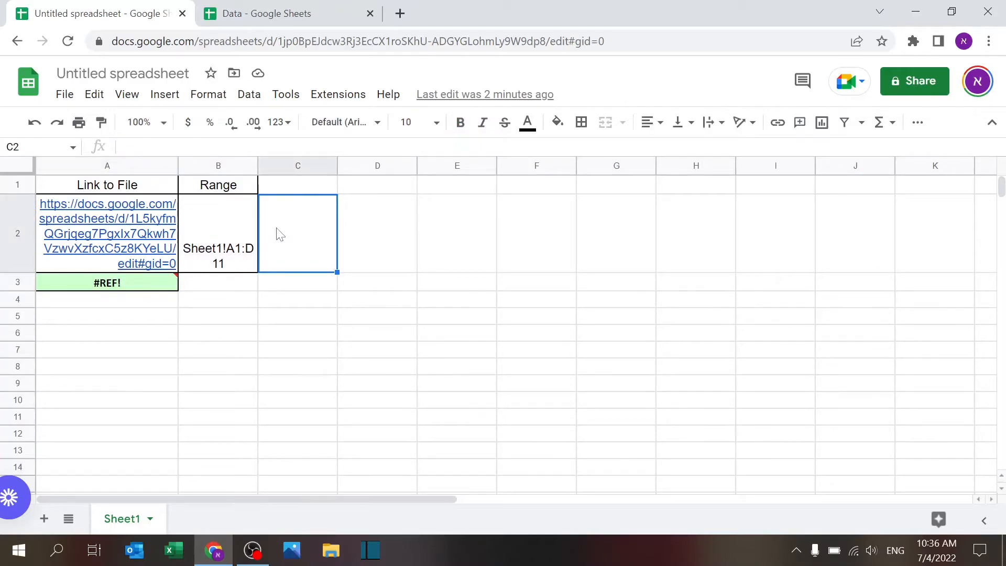
{"action": "left_click", "coordinate": [140, 287]}
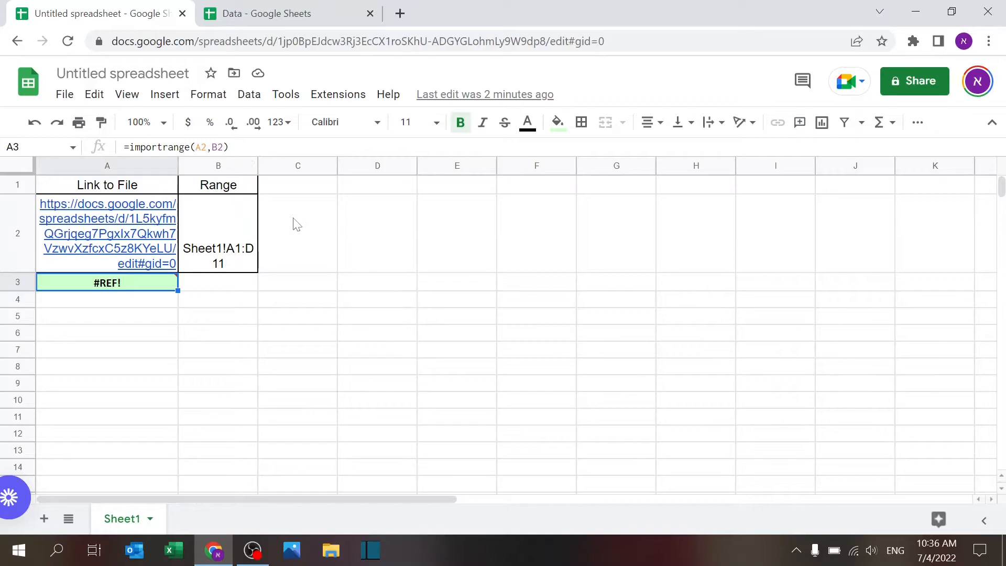
Copy the Data spreadsheet's web address and paste it into cell A2
{"action": "left_click", "coordinate": [253, 9]}
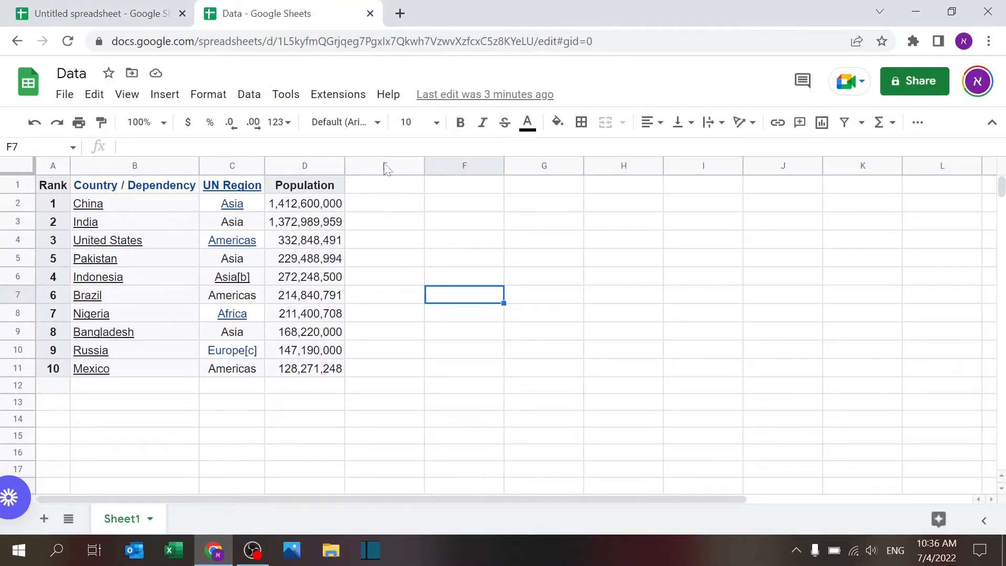
{"action": "left_click", "coordinate": [598, 41]}
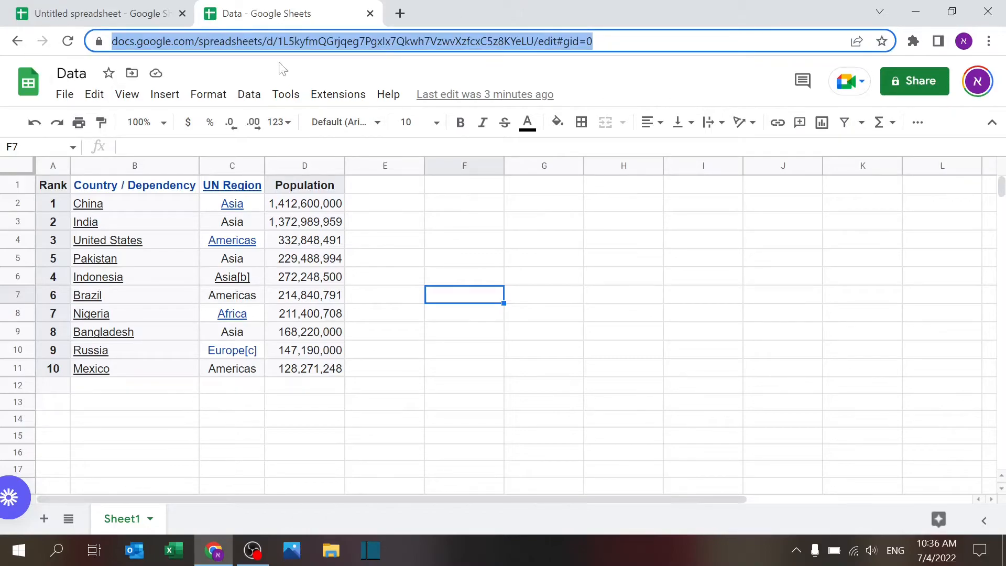
{"action": "left_click", "coordinate": [97, 13]}
{"action": "key", "text": "Up"}
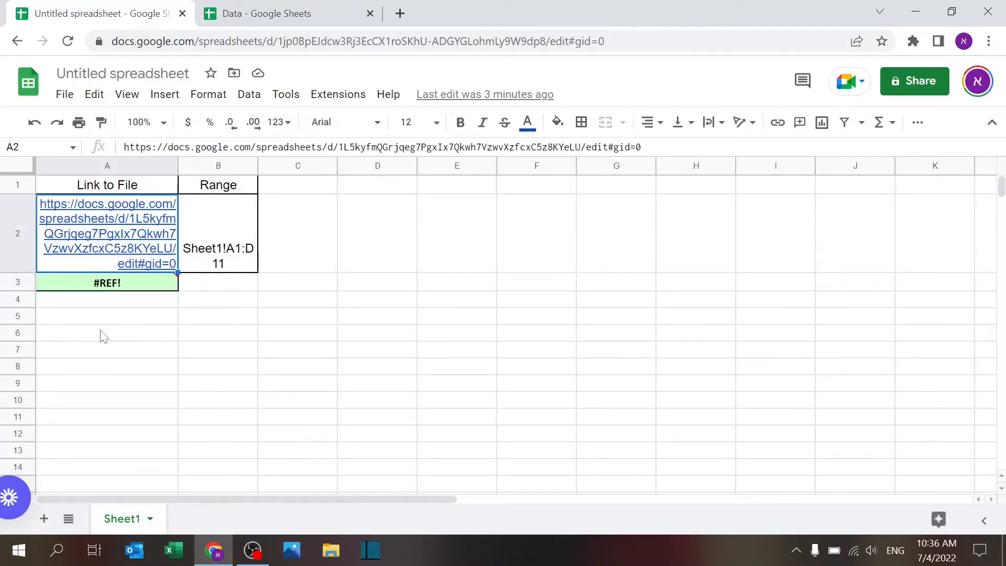
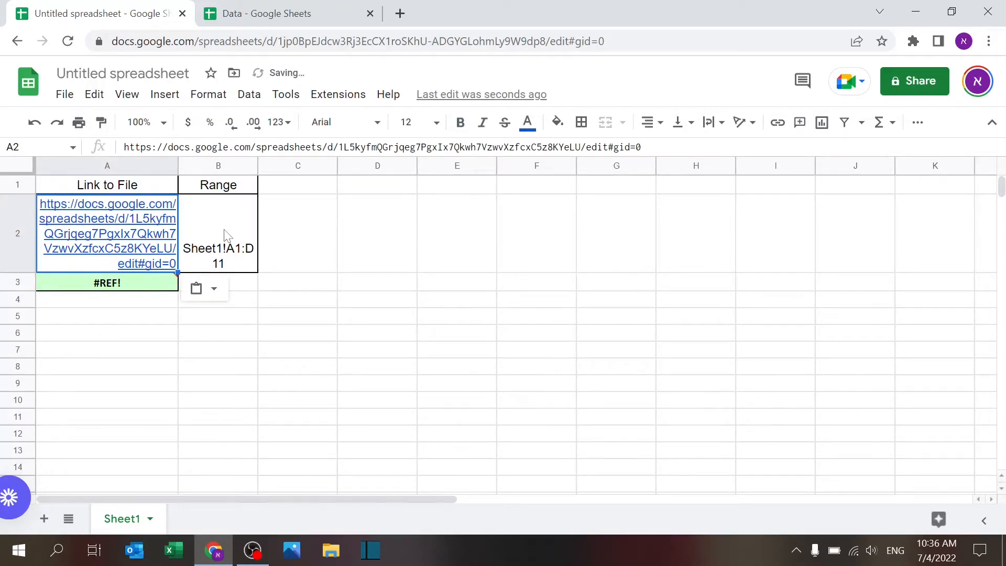
Widen column B so the range Sheet1!A1:D11 fits on one line
{"action": "left_click", "coordinate": [227, 236]}
{"action": "left_click", "coordinate": [312, 11]}
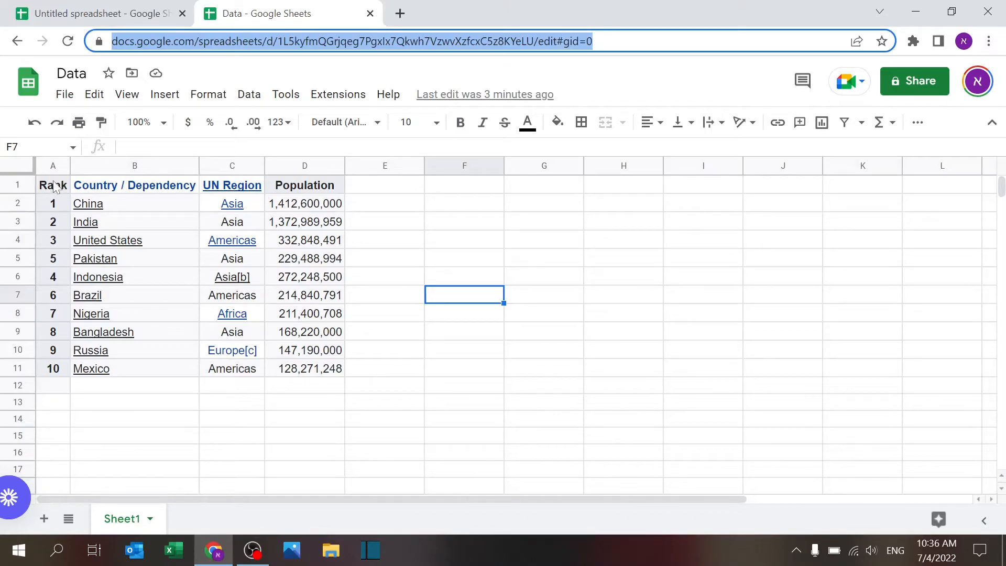
{"action": "left_click", "coordinate": [128, 10]}
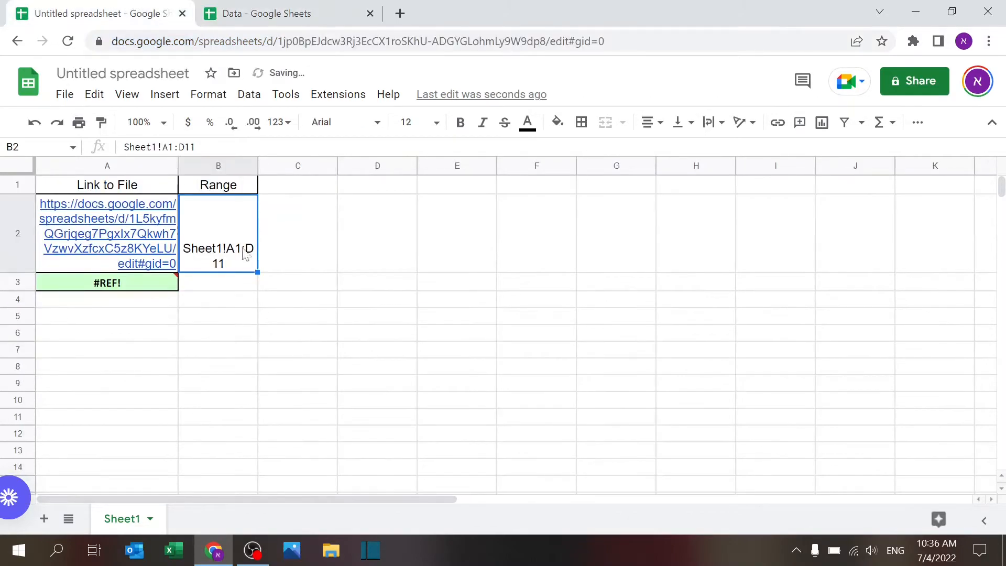
{"action": "left_click_drag", "start_coordinate": [257, 166], "coordinate": [292, 165]}
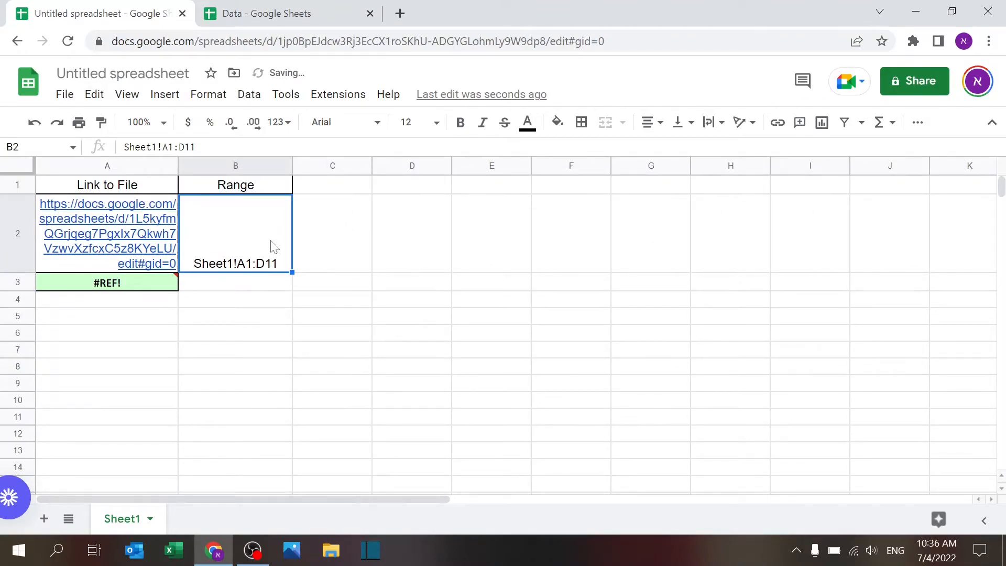
Allow access to connect the sheets for the IMPORTRANGE formula in A3
{"action": "left_click", "coordinate": [157, 286]}
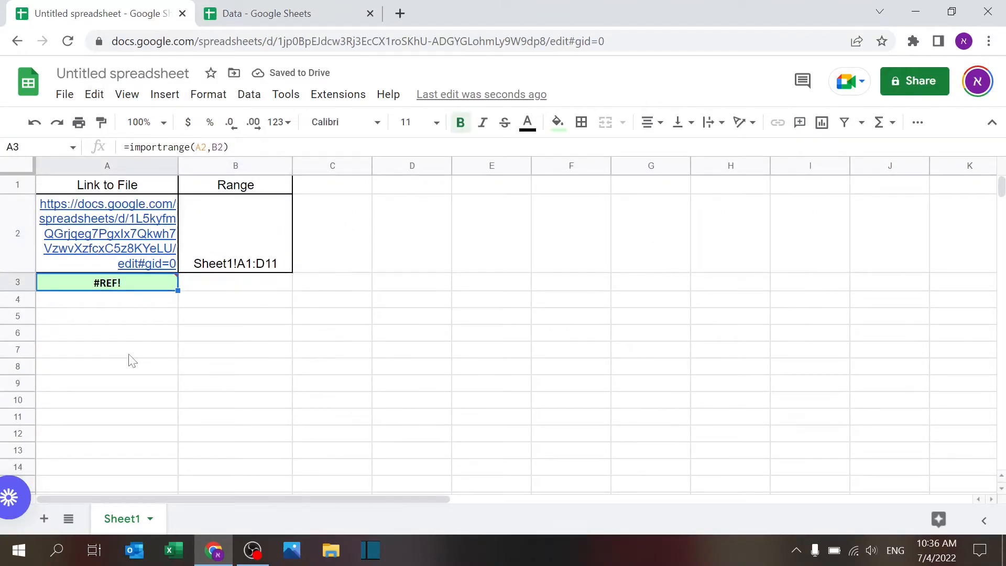
{"action": "mouse_move", "coordinate": [143, 285]}
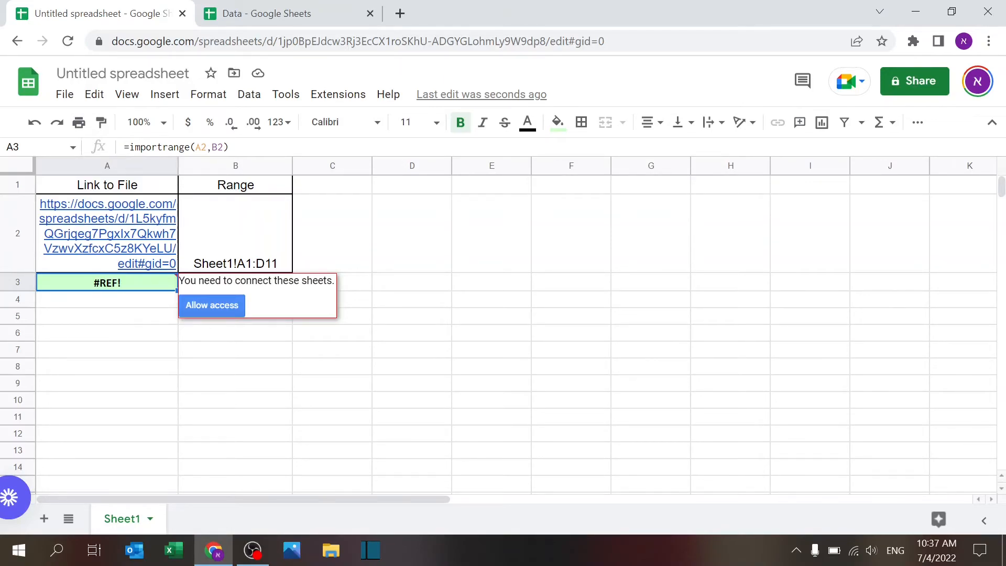
{"action": "left_click", "coordinate": [217, 305]}
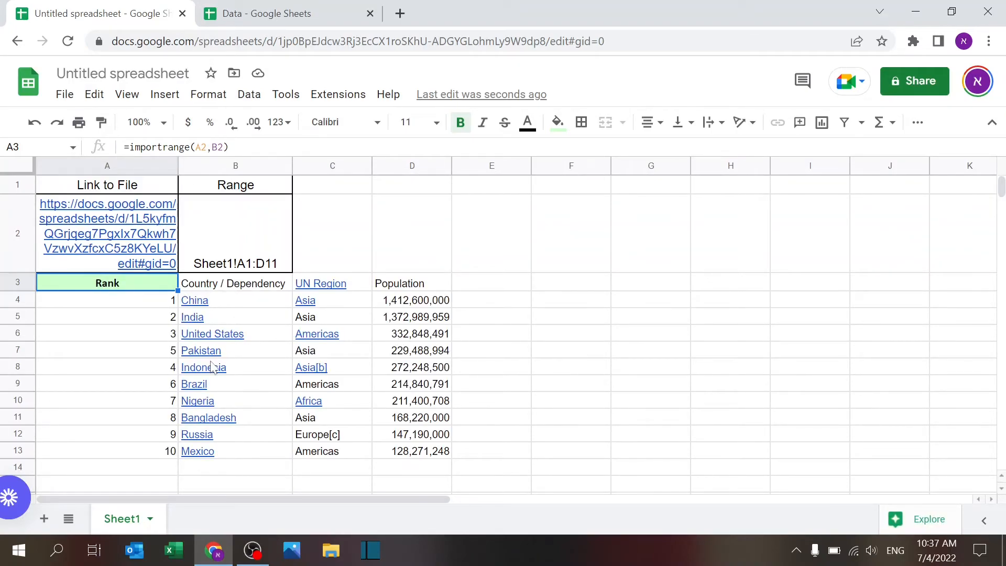
Delete the Mexico row from the source Data spreadsheet and return to the importing sheet
{"action": "left_click", "coordinate": [299, 22]}
{"action": "left_click", "coordinate": [302, 371]}
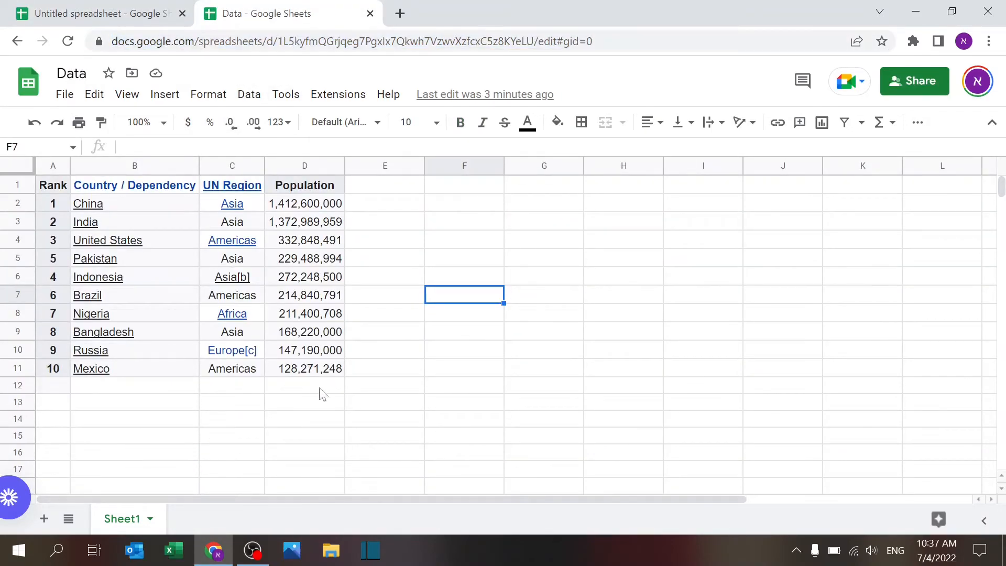
{"action": "right_click", "coordinate": [15, 369]}
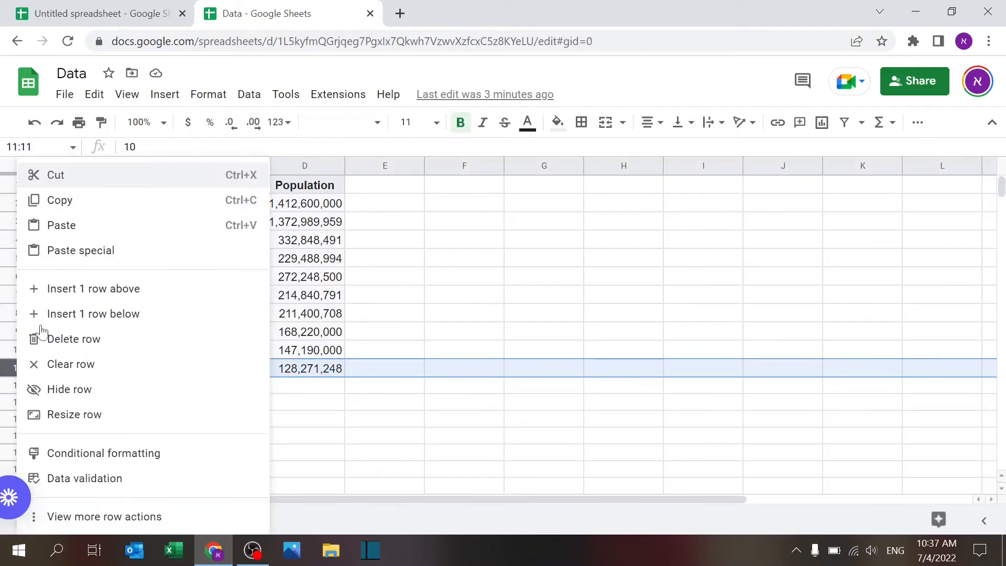
{"action": "left_click", "coordinate": [66, 336]}
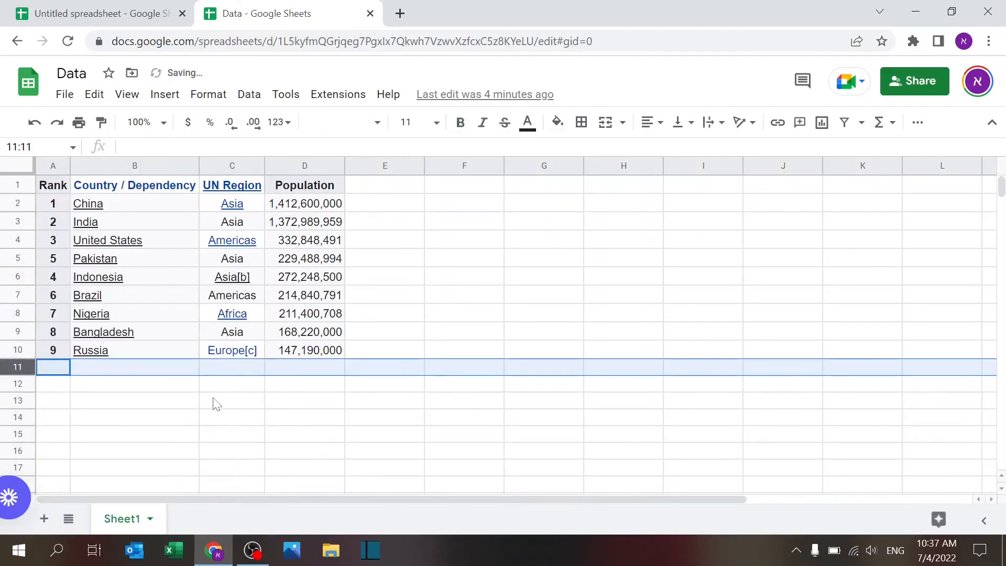
{"action": "left_click", "coordinate": [216, 402]}
{"action": "left_click", "coordinate": [138, 18]}
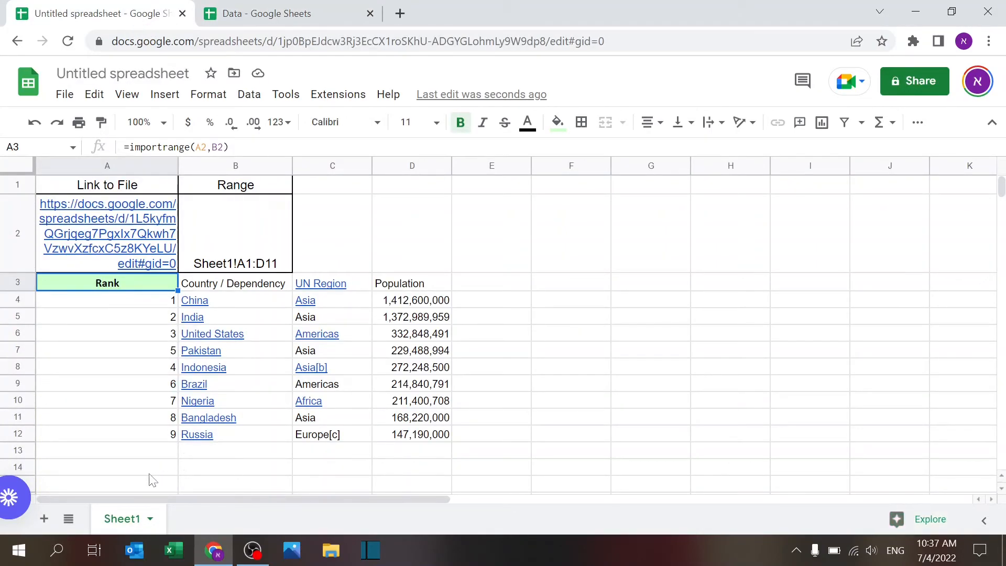